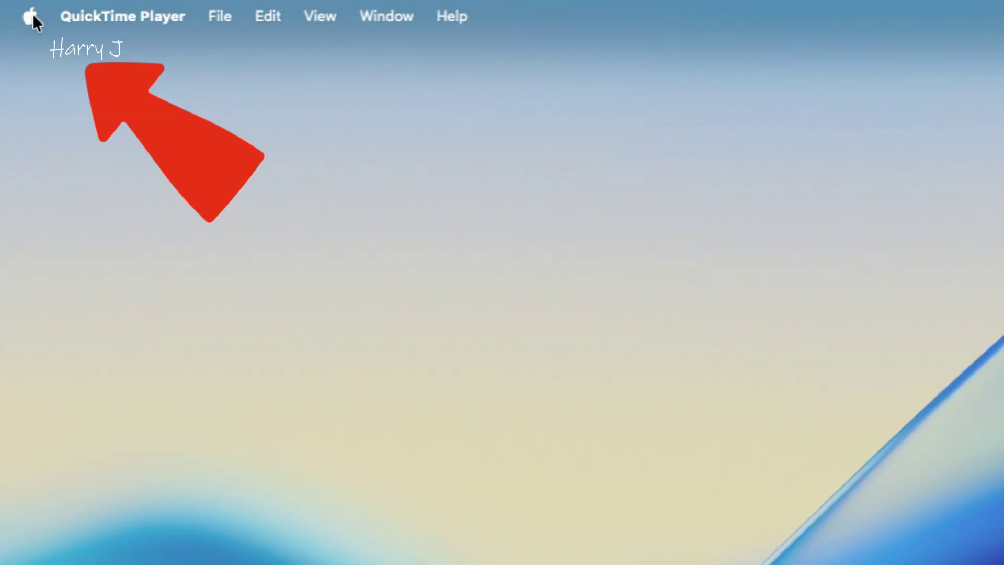
Step: Open the Apple menu, which lists System Settings with 1 update pending
left_click(14, 7)
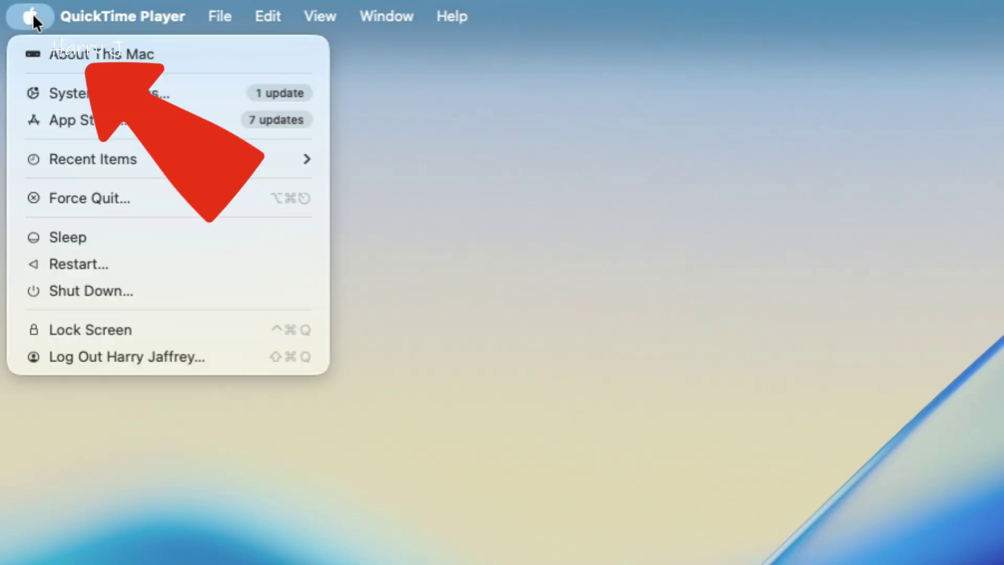
Step: Launch System Settings, view the pending macOS Tahoe 26 Beta 4 update, and return to General
left_click(78, 92)
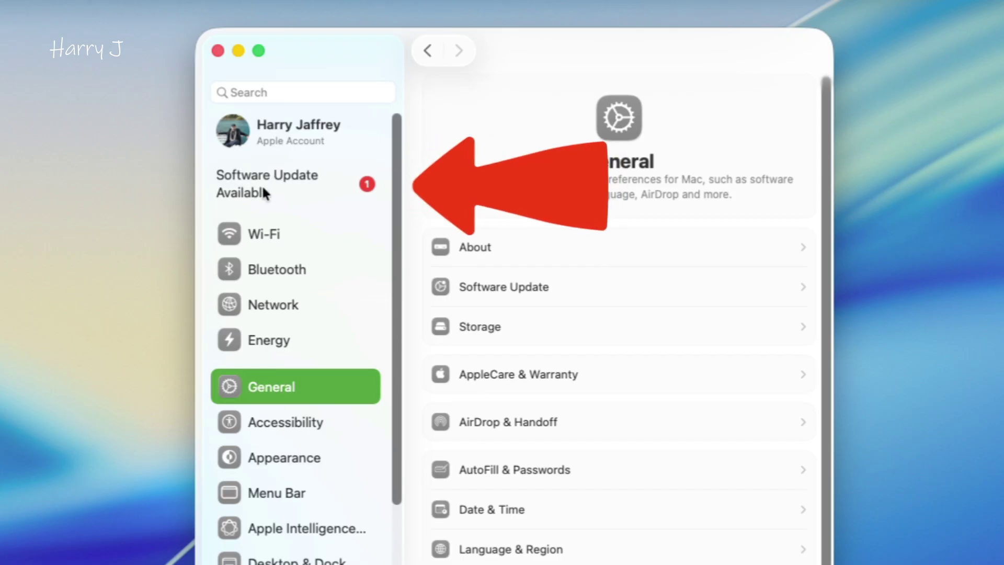
left_click(272, 193)
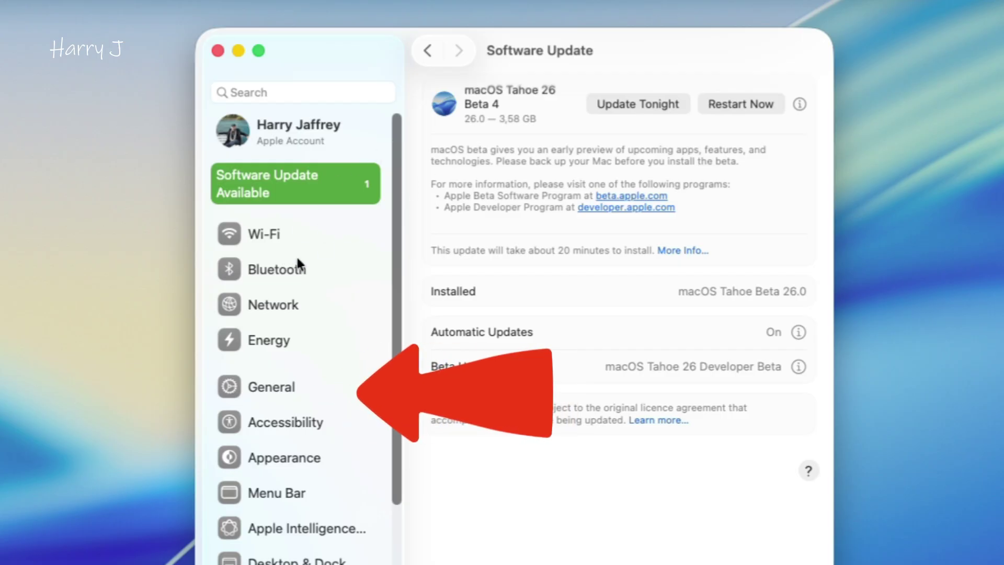
left_click(285, 386)
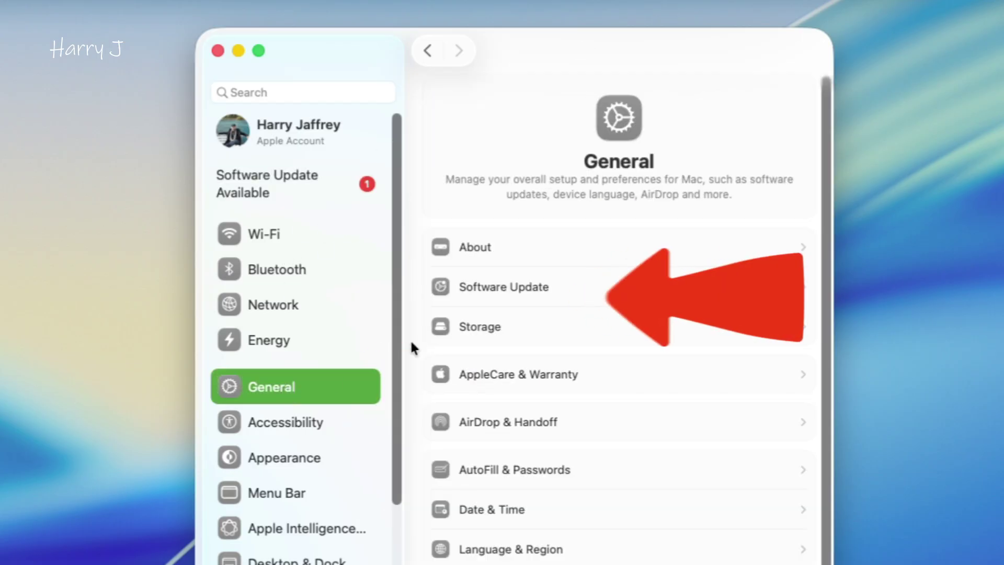
Step: Review the Software Update automatic update options, leaving all three on without unlocking, and close them
left_click(509, 293)
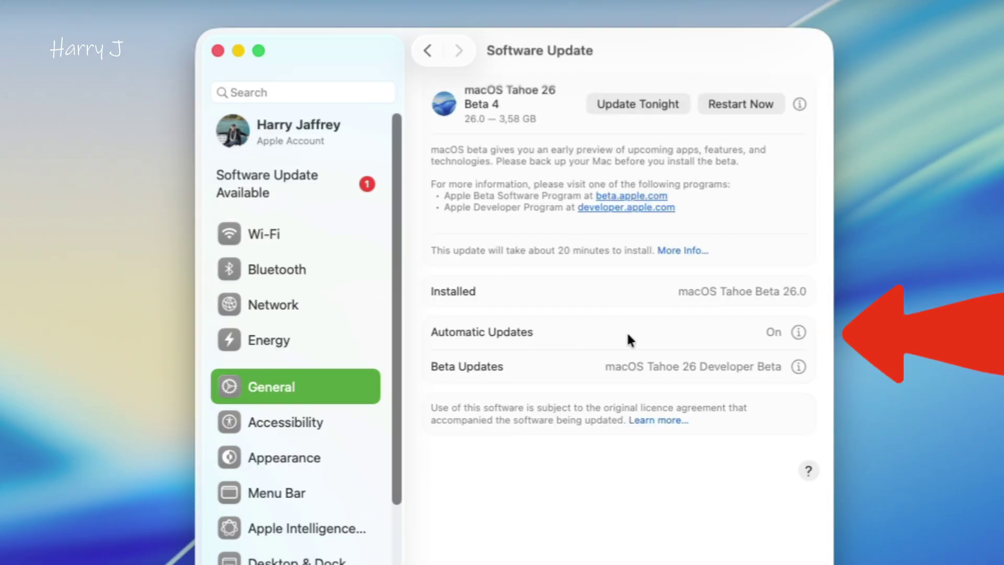
left_click(794, 332)
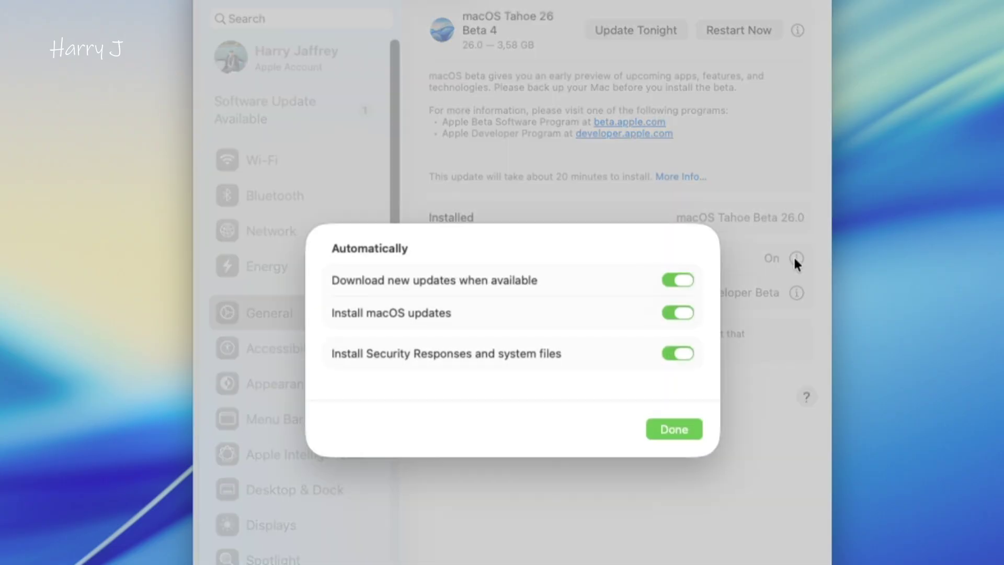
left_click(670, 280)
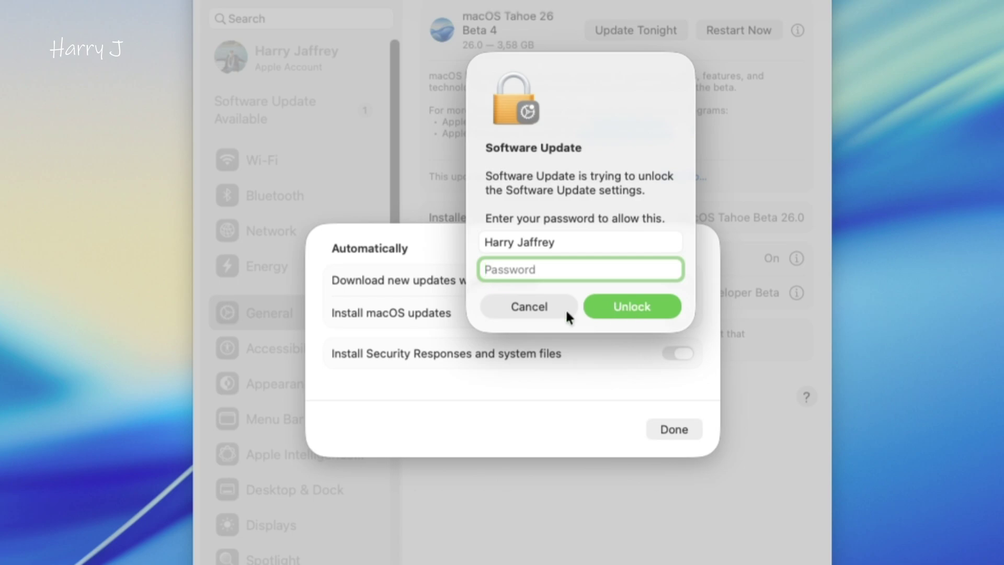
left_click(529, 307)
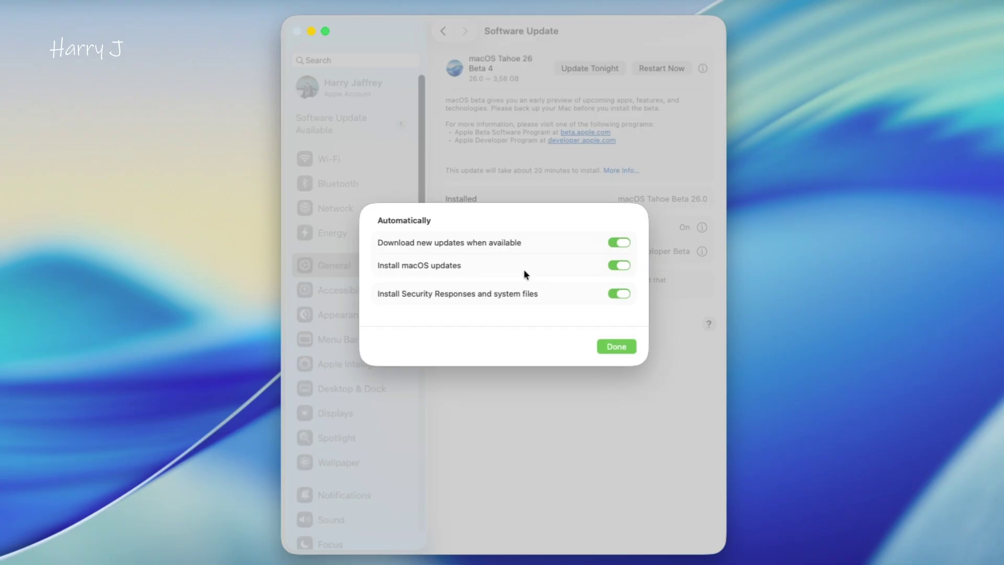
key("Return")
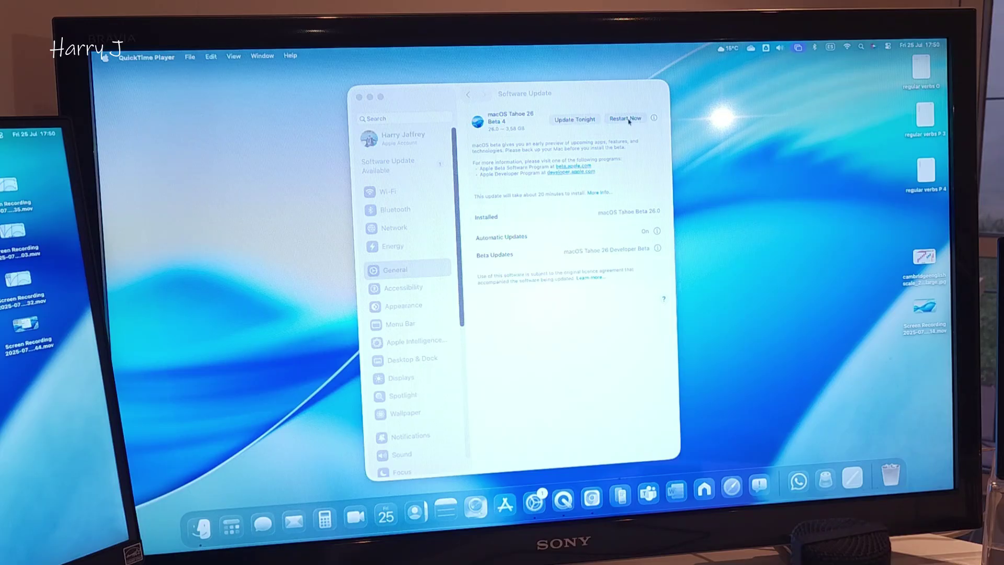
Step: Restart to install macOS Tahoe 26 Beta 4 and continue past the update-complete screen
left_click(626, 119)
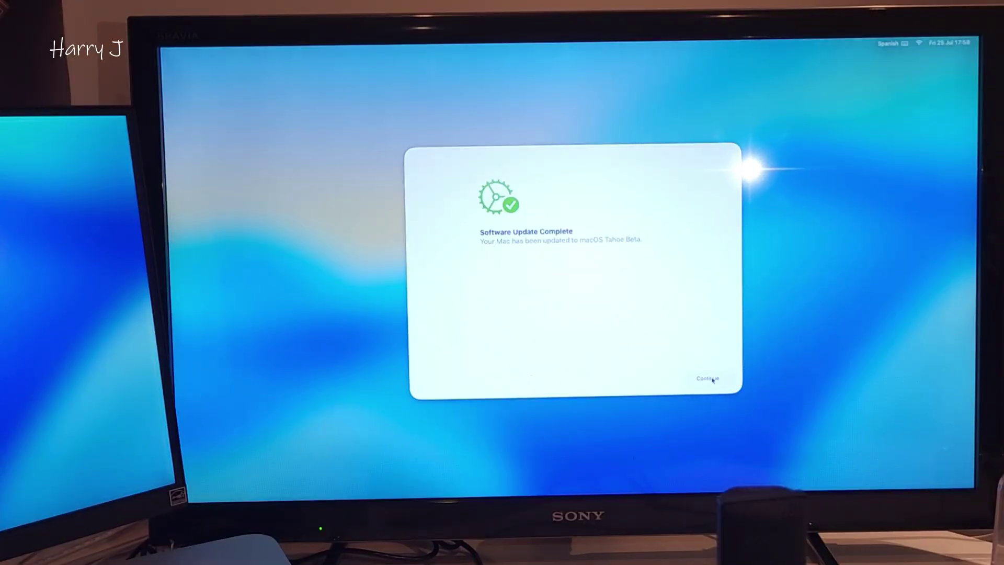
left_click(711, 379)
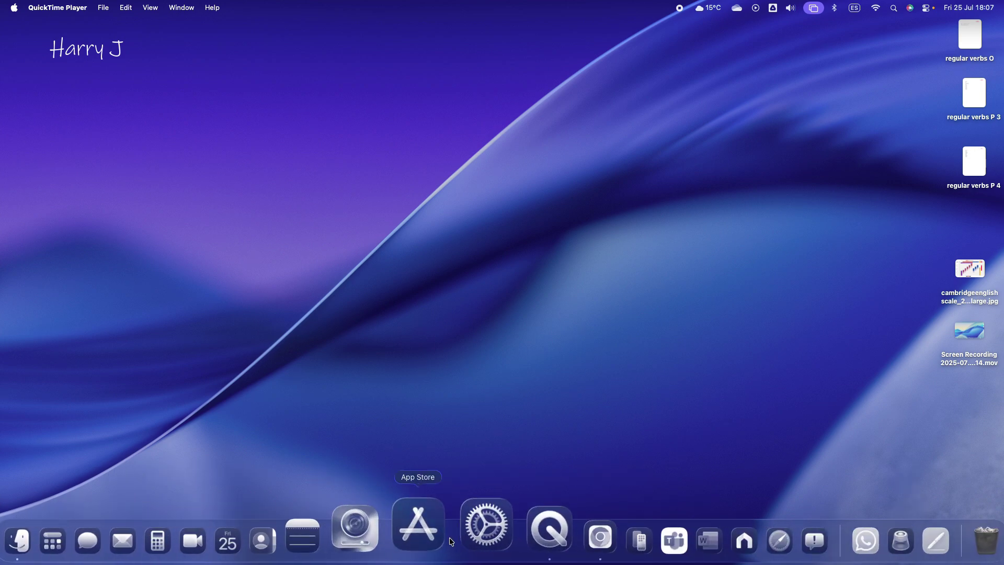
Step: Launch System Settings and go to the Accessibility pane
left_click(471, 536)
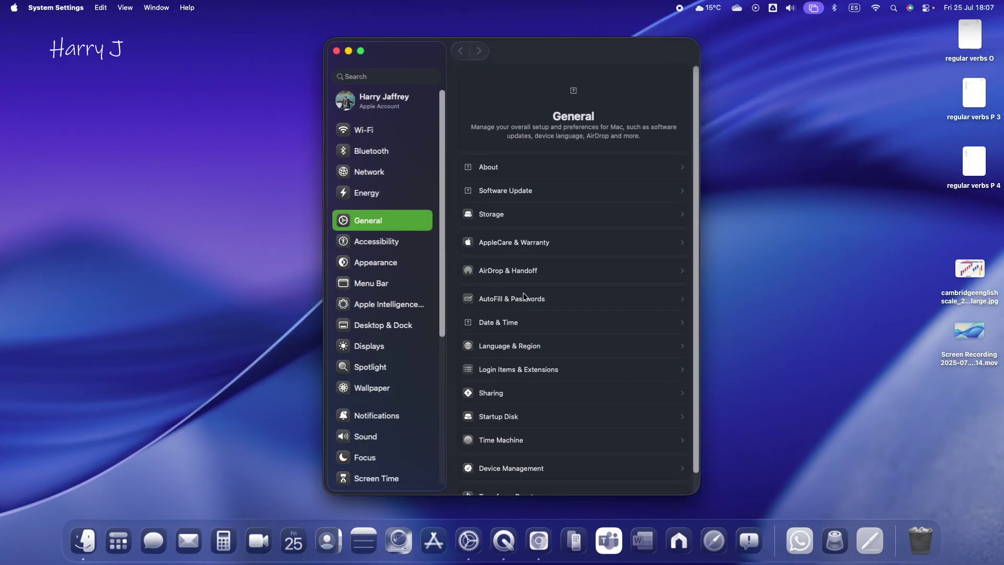
scroll(578, 160, "down", 2)
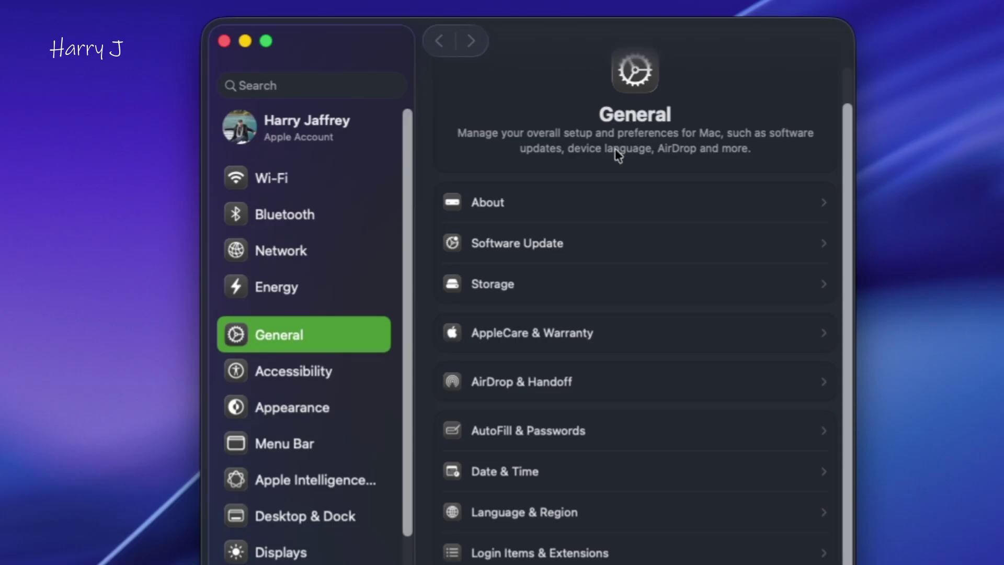
scroll(677, 219, "up", 3)
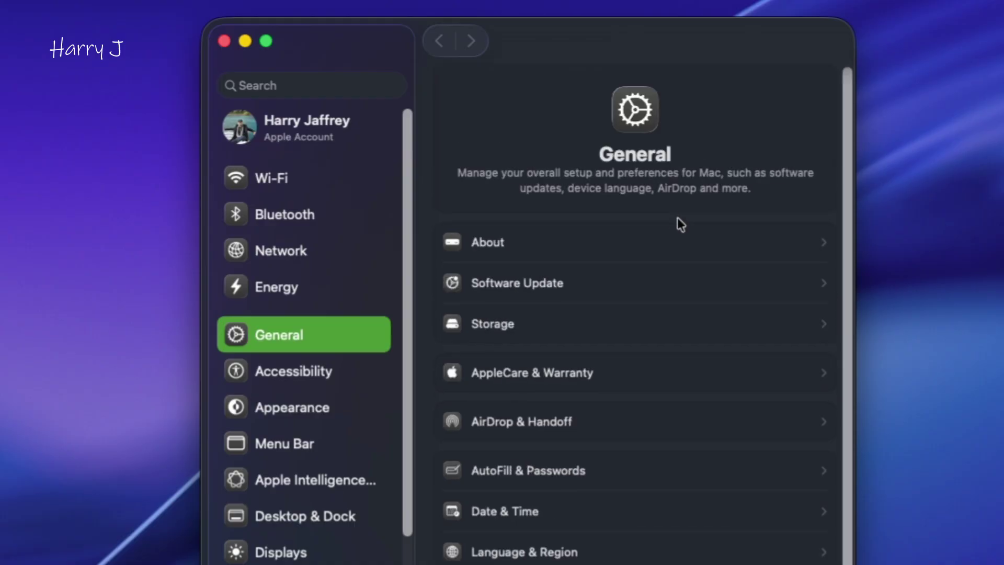
left_click(316, 372)
Step: Scroll through the Accessibility vision and hearing options, then bring up Control Center
scroll(786, 246, "down", 3)
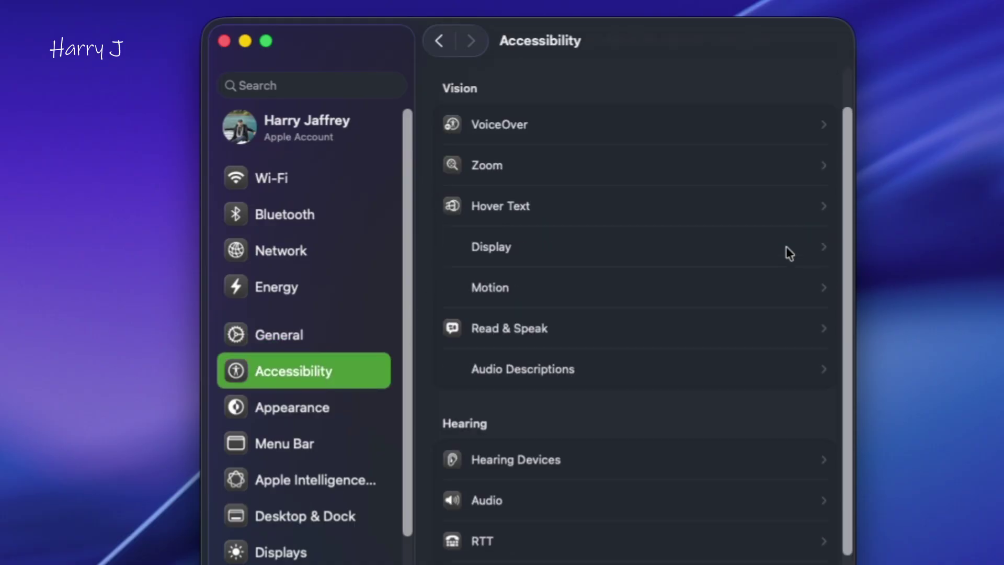
scroll(701, 115, "down", 2)
scroll(669, 105, "up", 5)
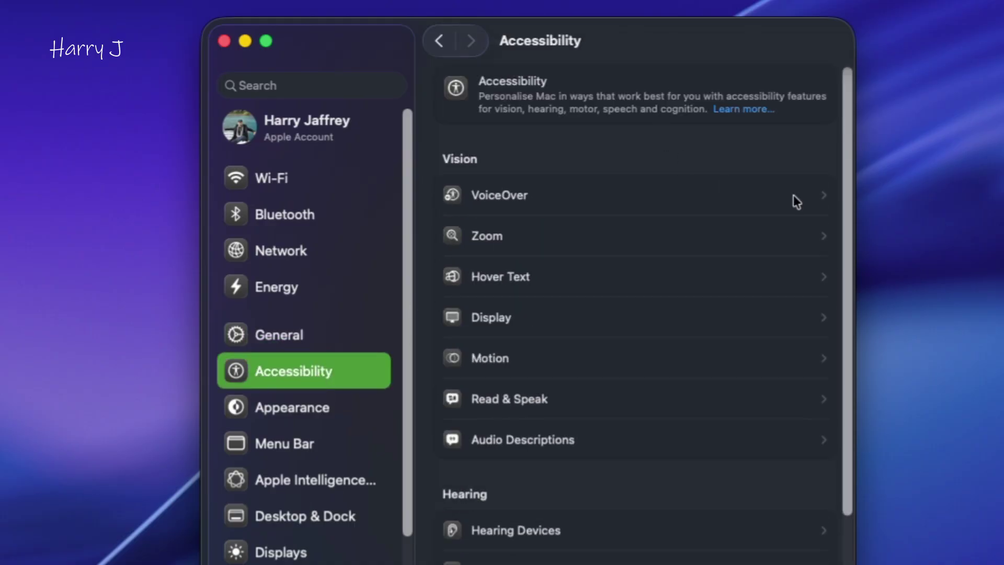
scroll(666, 247, "down", 10)
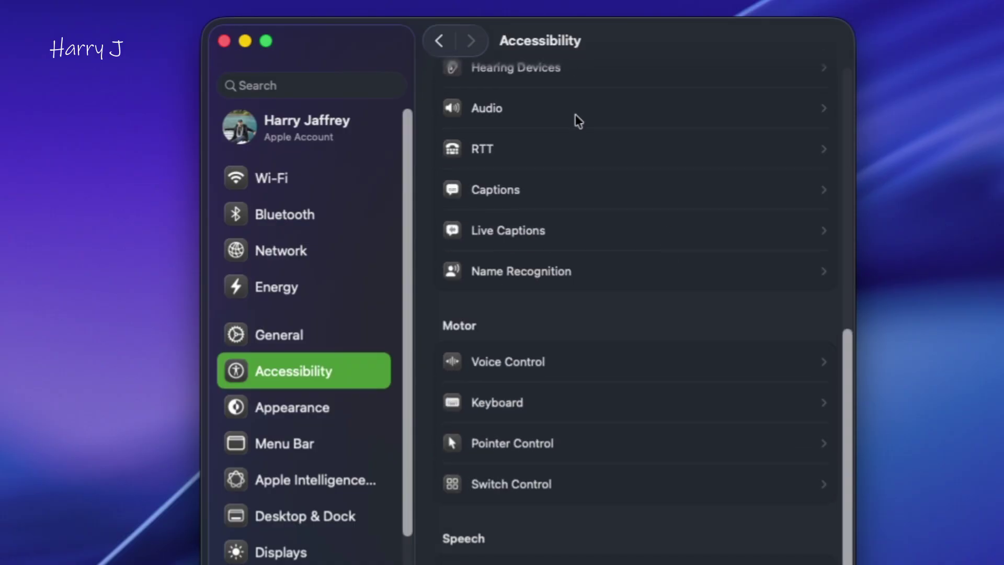
scroll(645, 266, "up", 9)
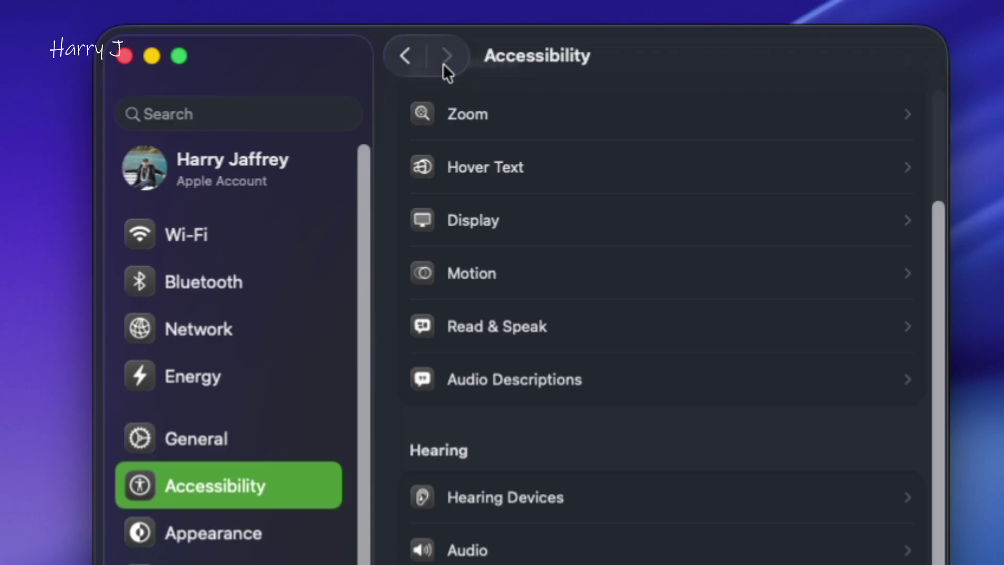
scroll(732, 261, "down", 1)
scroll(802, 316, "up", 5)
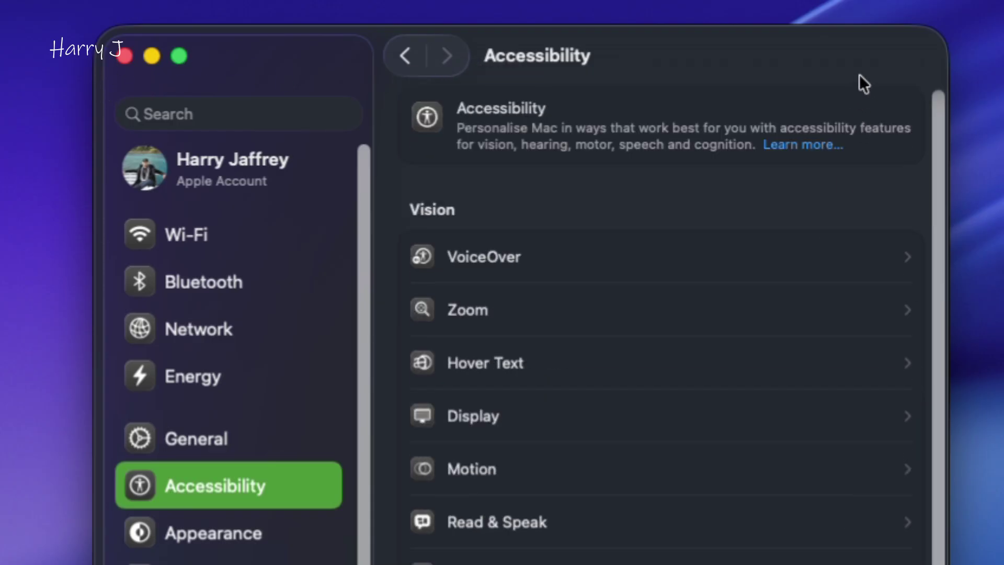
scroll(817, 207, "down", 10)
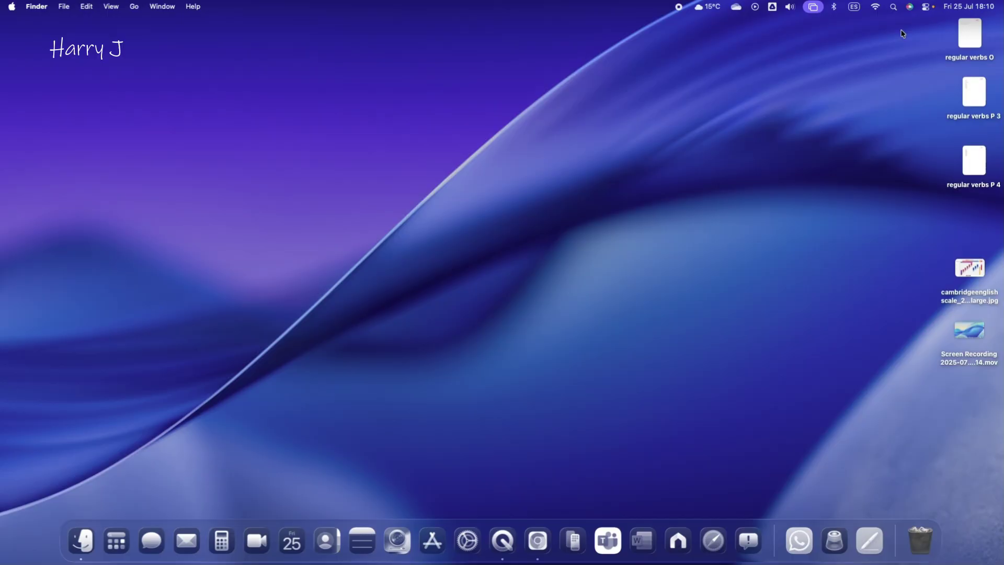
left_click(926, 8)
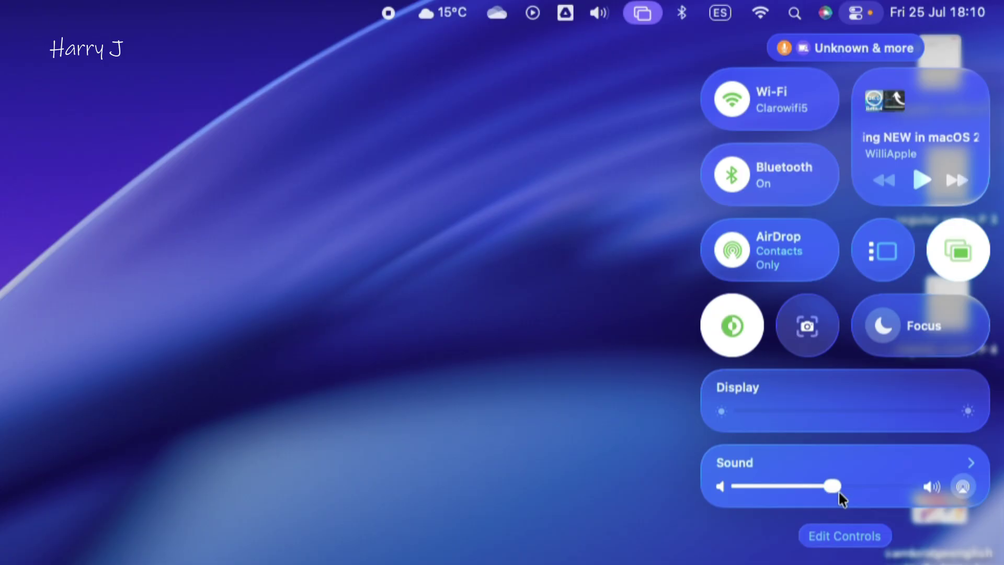
Step: Lower the Control Center Sound slider slightly
mouse_move(834, 491)
left_mouse_down()
mouse_move(815, 490)
mouse_move(824, 490)
left_mouse_up()
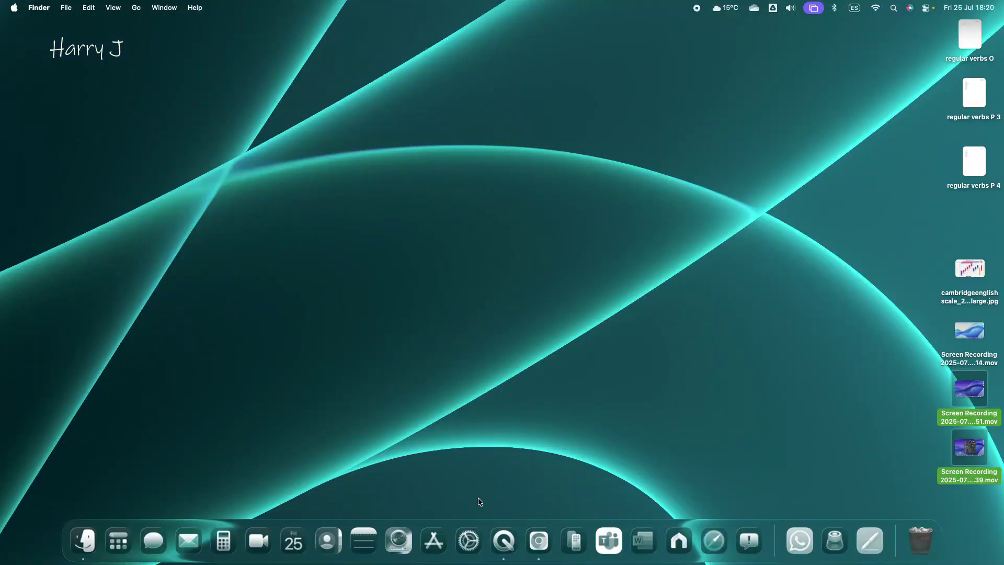
Step: Open Wallpaper settings and expand Dynamic Wallpapers to show all 34
left_click(476, 521)
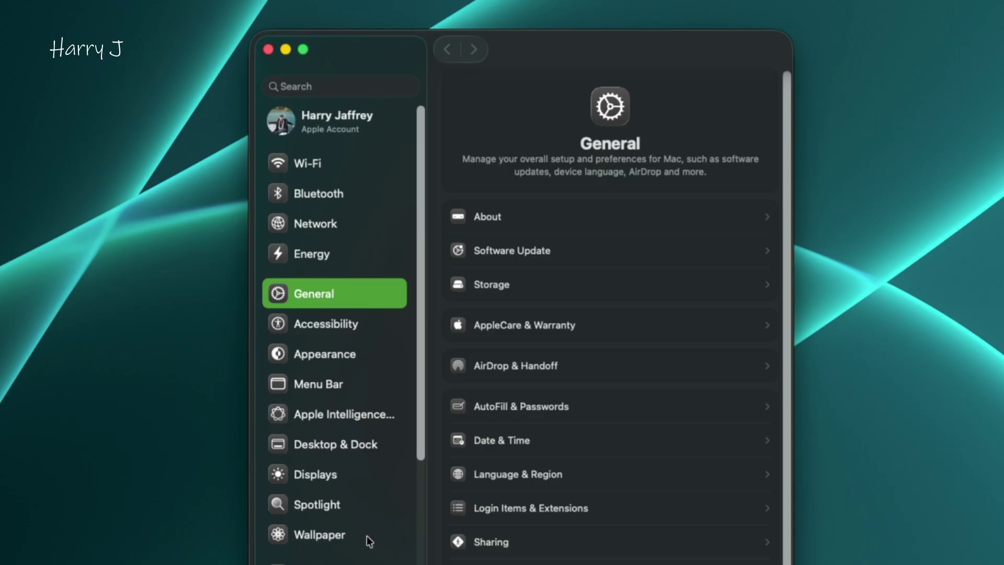
left_click(367, 536)
scroll(545, 525, "down", 8)
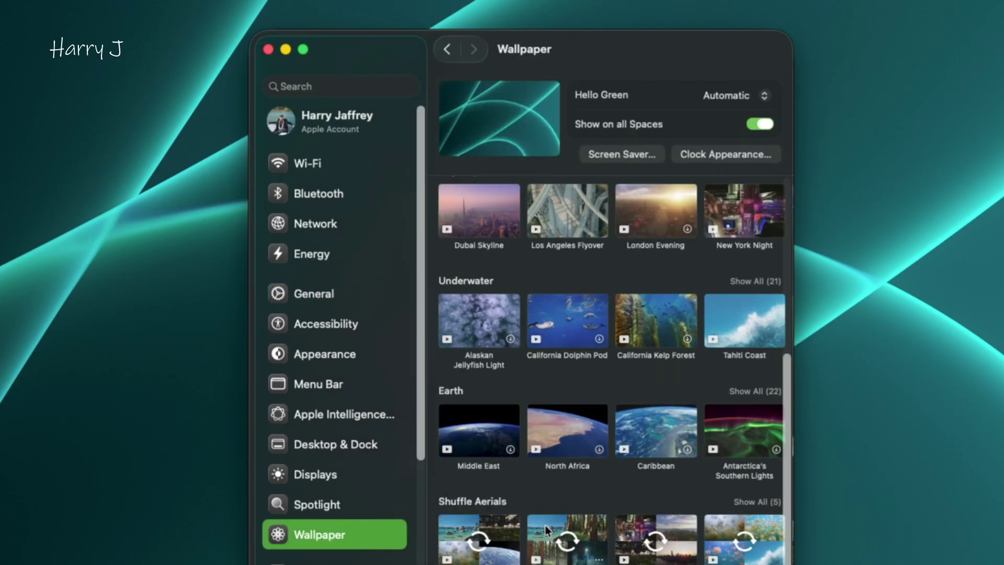
scroll(545, 525, "down", 3)
scroll(544, 525, "up", 5)
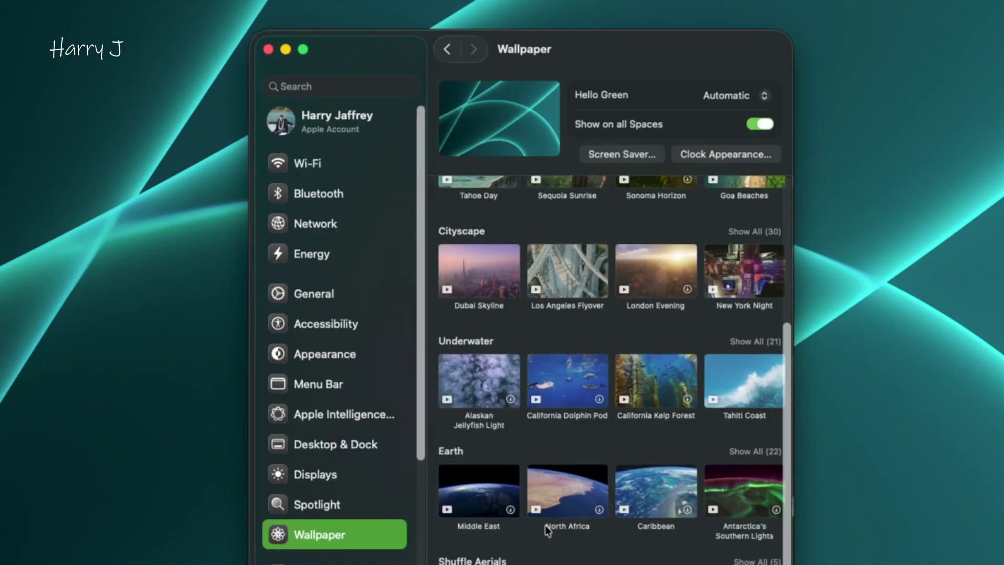
scroll(545, 525, "up", 5)
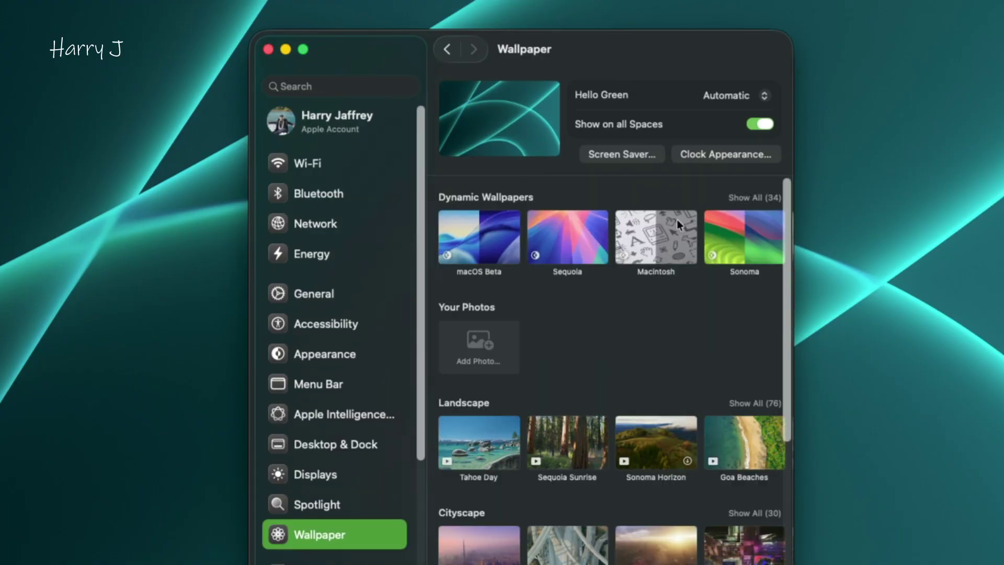
left_click(735, 199)
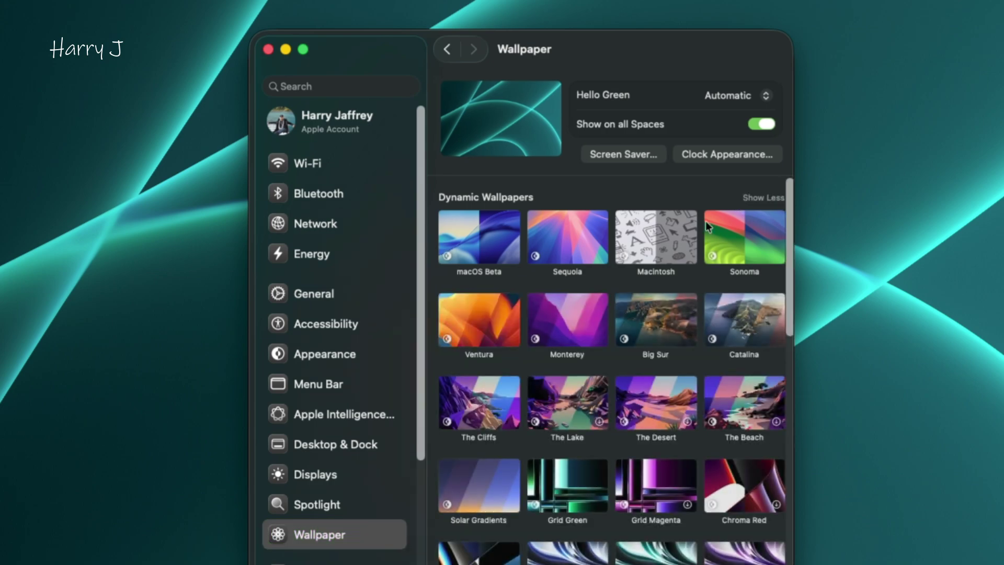
scroll(670, 280, "down", 2)
scroll(670, 280, "down", 3)
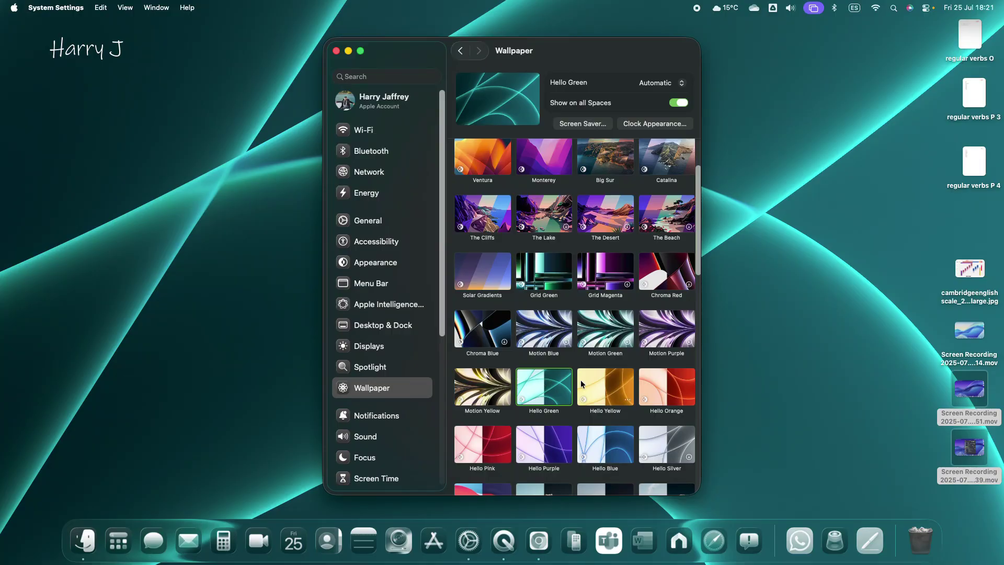
Step: Try Hello Yellow and Motion Yellow, then set the wallpaper to Hello Orange
left_click(655, 532)
left_click(478, 533)
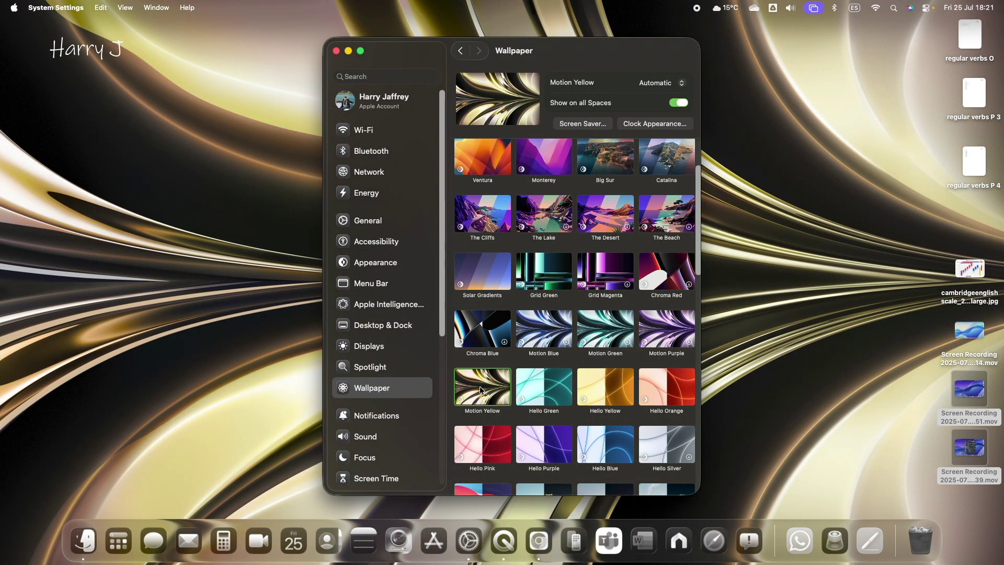
left_click(643, 391)
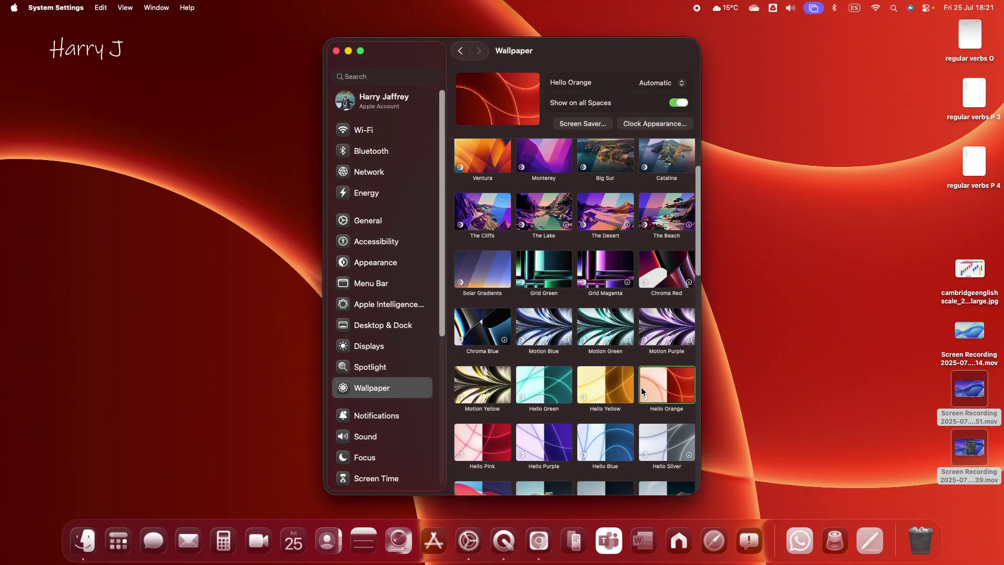
scroll(641, 387, "down", 1)
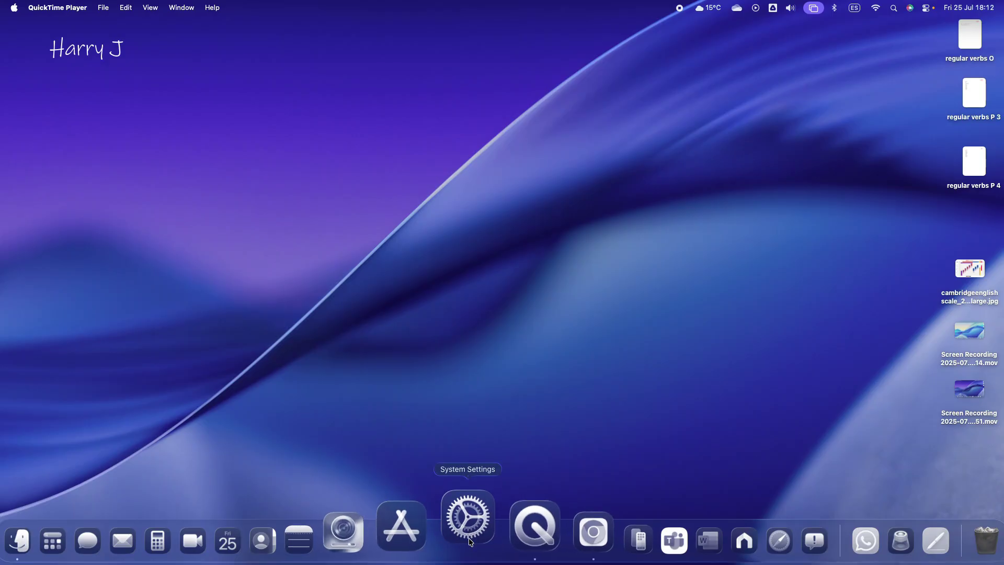
left_click(469, 540)
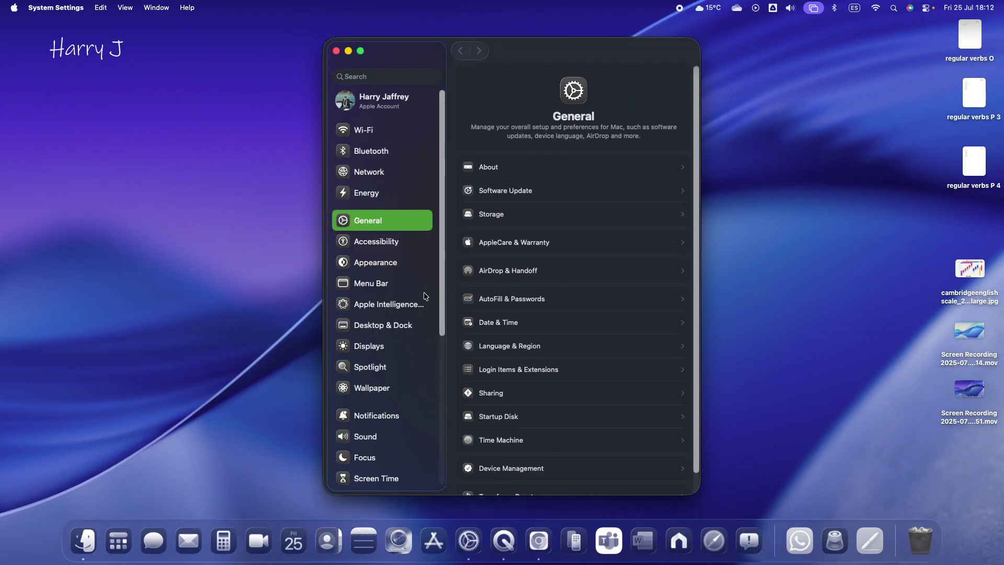
Step: In Appearance, switch the icon and widget style through Default, Dark and Clear
left_click(398, 269)
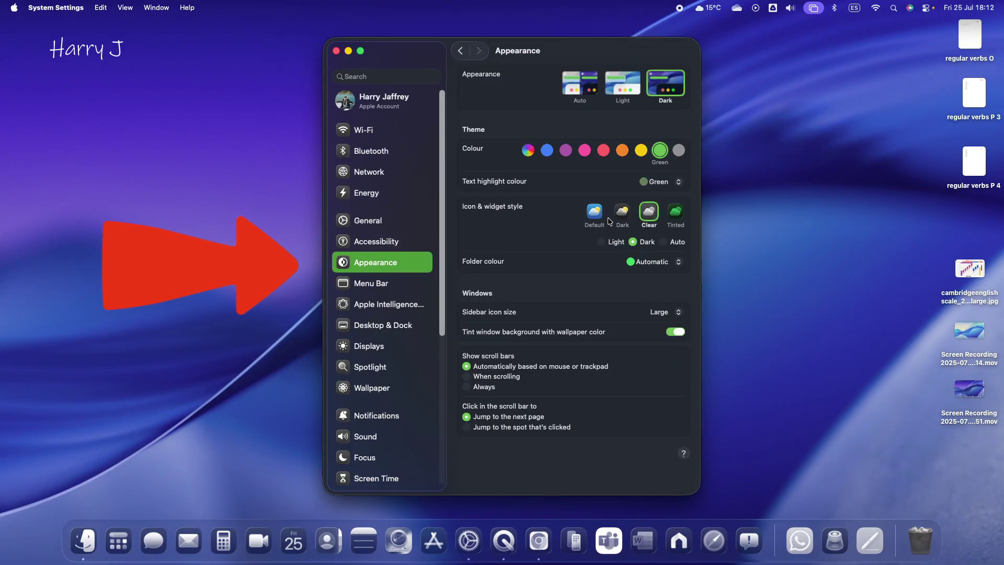
left_click(598, 219)
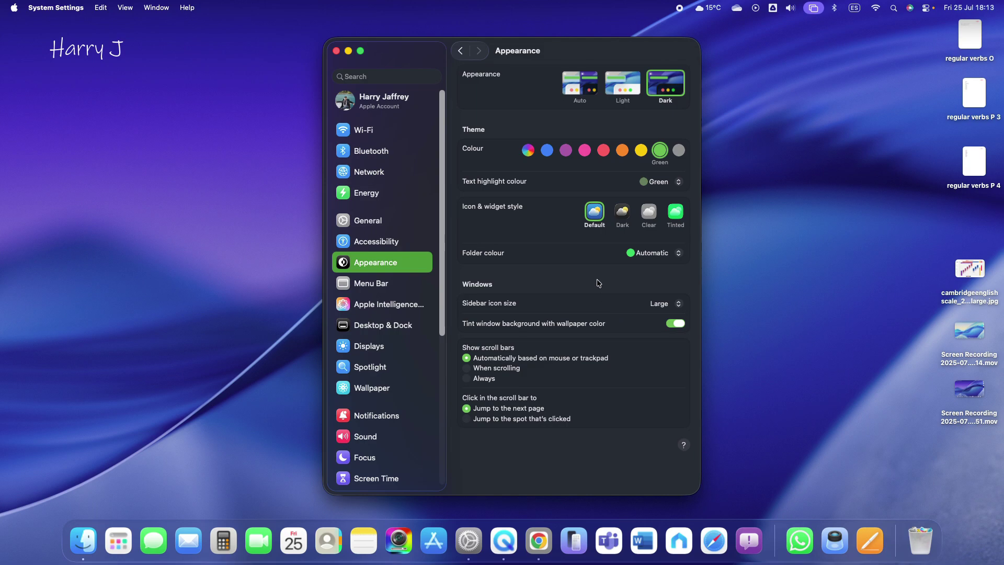
left_click(624, 212)
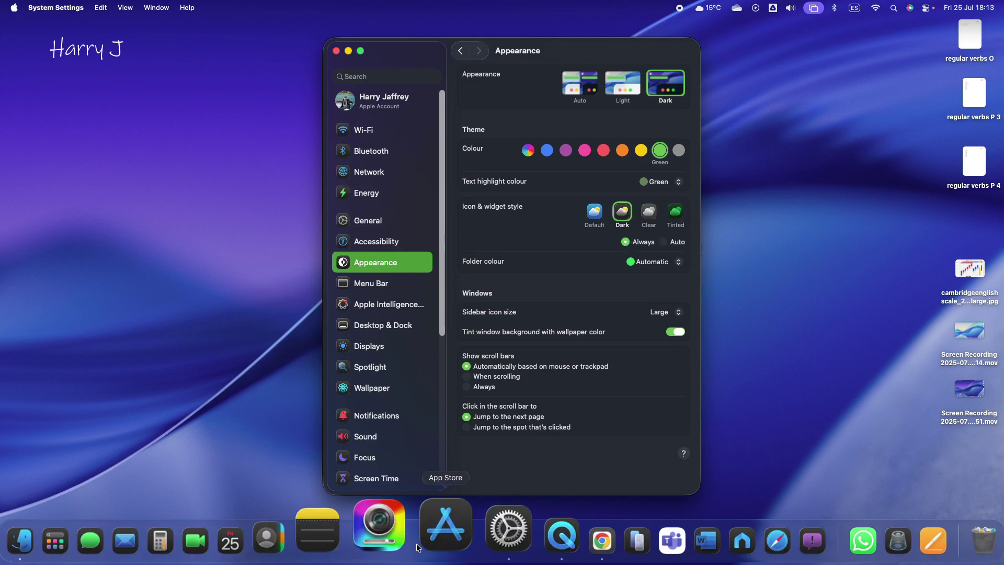
left_click(649, 213)
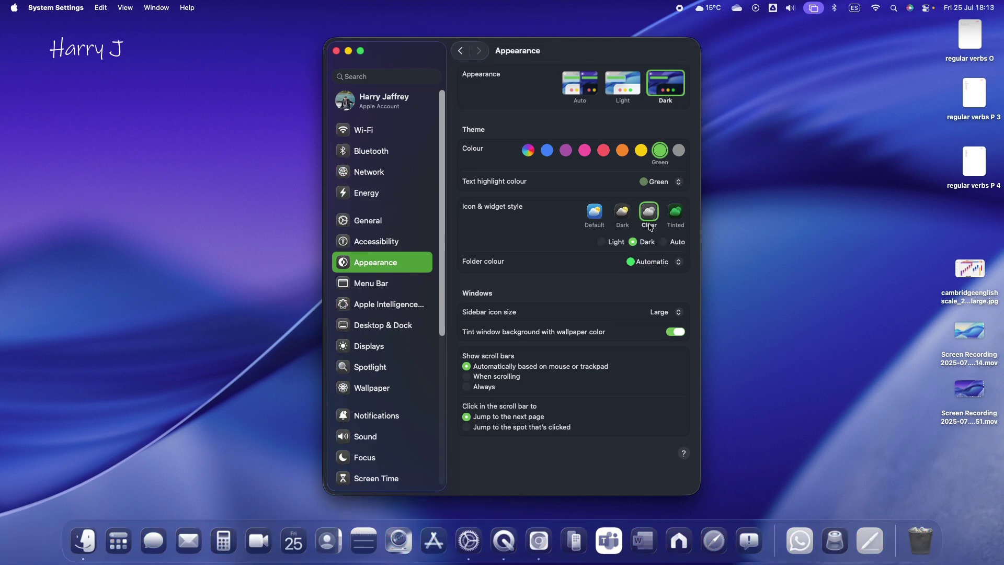